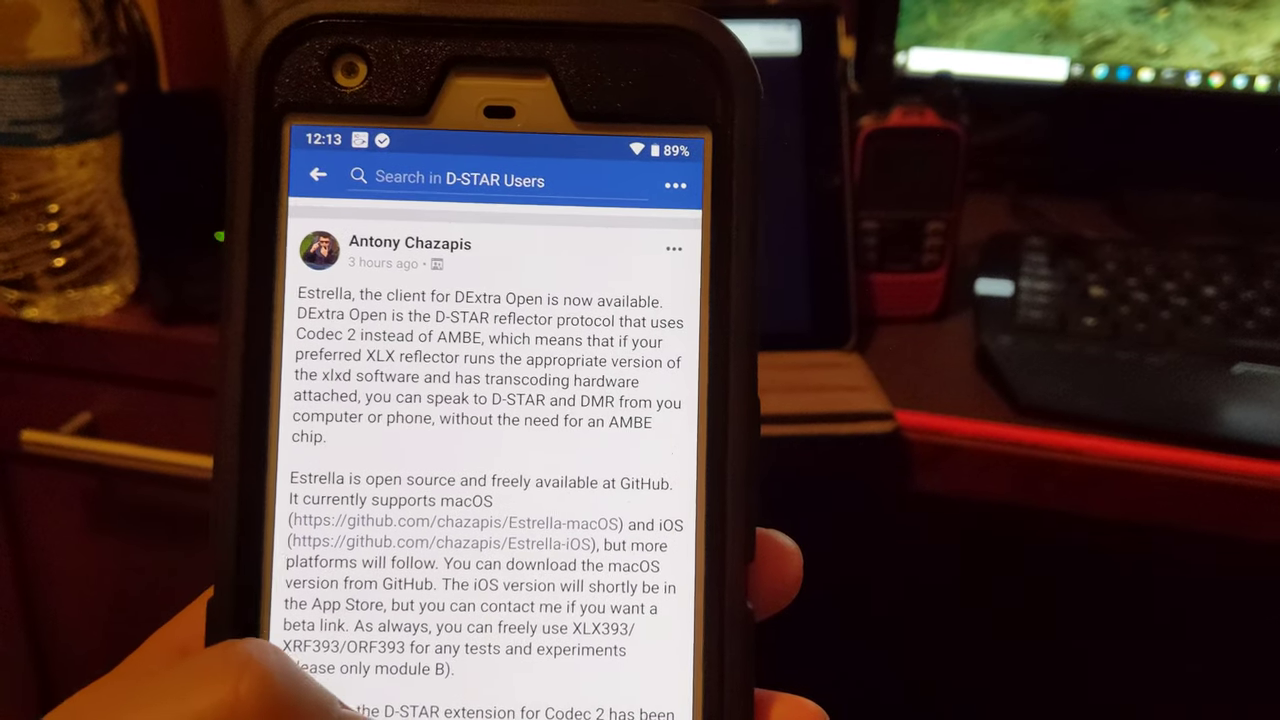
{"action": "scroll", "coordinate": [410, 590], "scroll_direction": "down", "scroll_amount": 1}
{"action": "scroll", "coordinate": [410, 590], "scroll_direction": "up", "scroll_amount": 1}
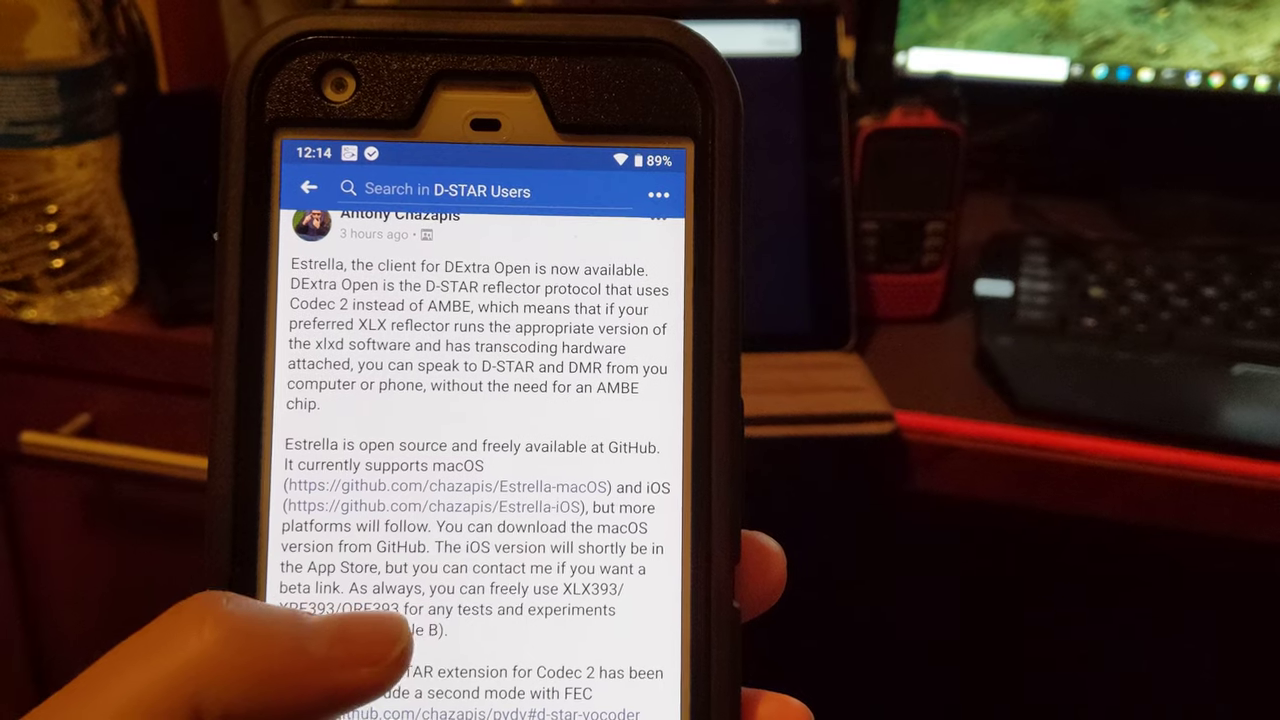
{"action": "scroll", "coordinate": [400, 620], "scroll_direction": "down", "scroll_amount": 1}
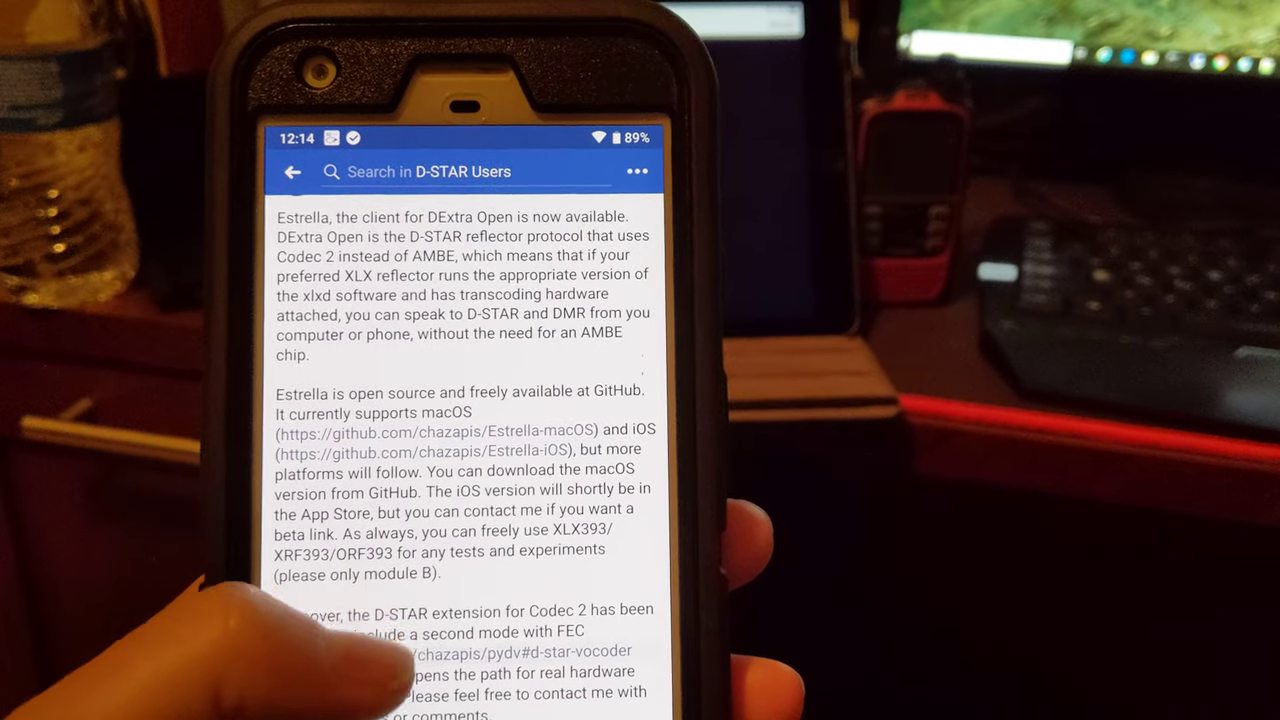
{"action": "scroll", "coordinate": [400, 640], "scroll_direction": "up", "scroll_amount": 1}
{"action": "scroll", "coordinate": [400, 670], "scroll_direction": "up", "scroll_amount": 1}
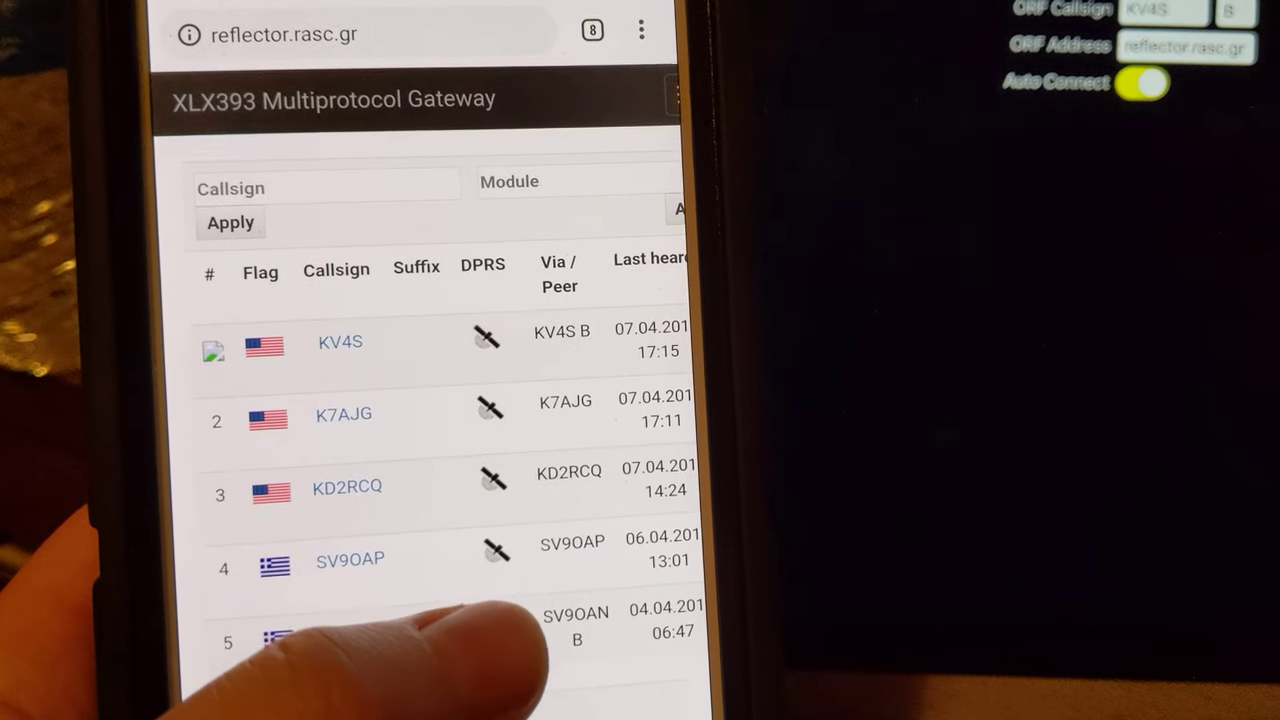
{"action": "scroll", "coordinate": [450, 600], "scroll_direction": "right", "scroll_amount": 2}
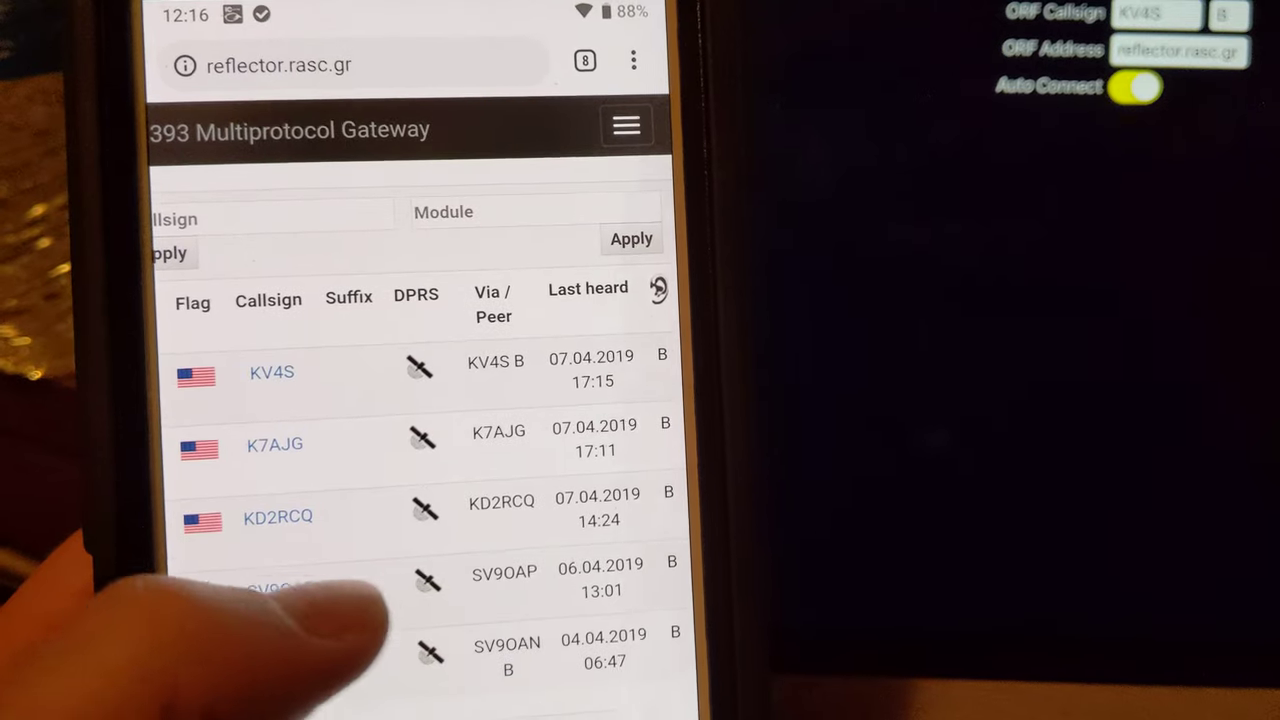
{"action": "scroll", "coordinate": [420, 590], "scroll_direction": "down", "scroll_amount": 3}
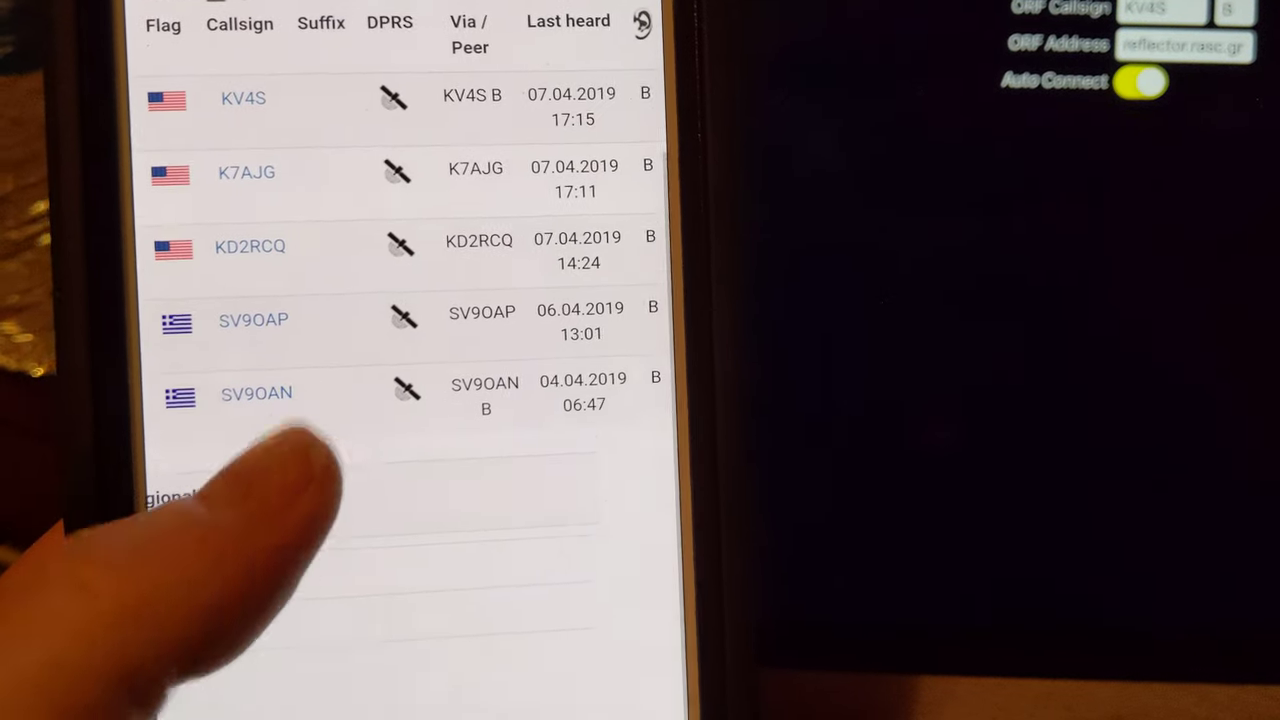
{"action": "scroll", "coordinate": [470, 600], "scroll_direction": "left", "scroll_amount": 1}
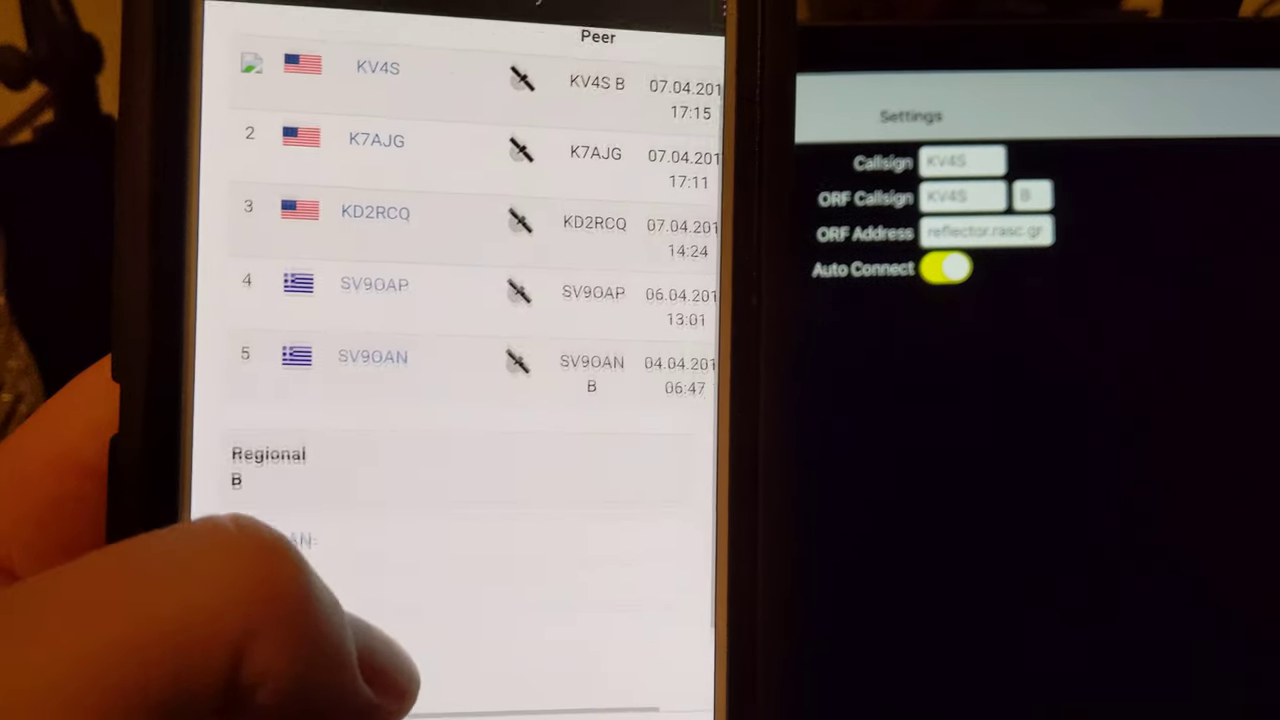
{"action": "scroll", "coordinate": [450, 360], "scroll_direction": "up", "scroll_amount": 3}
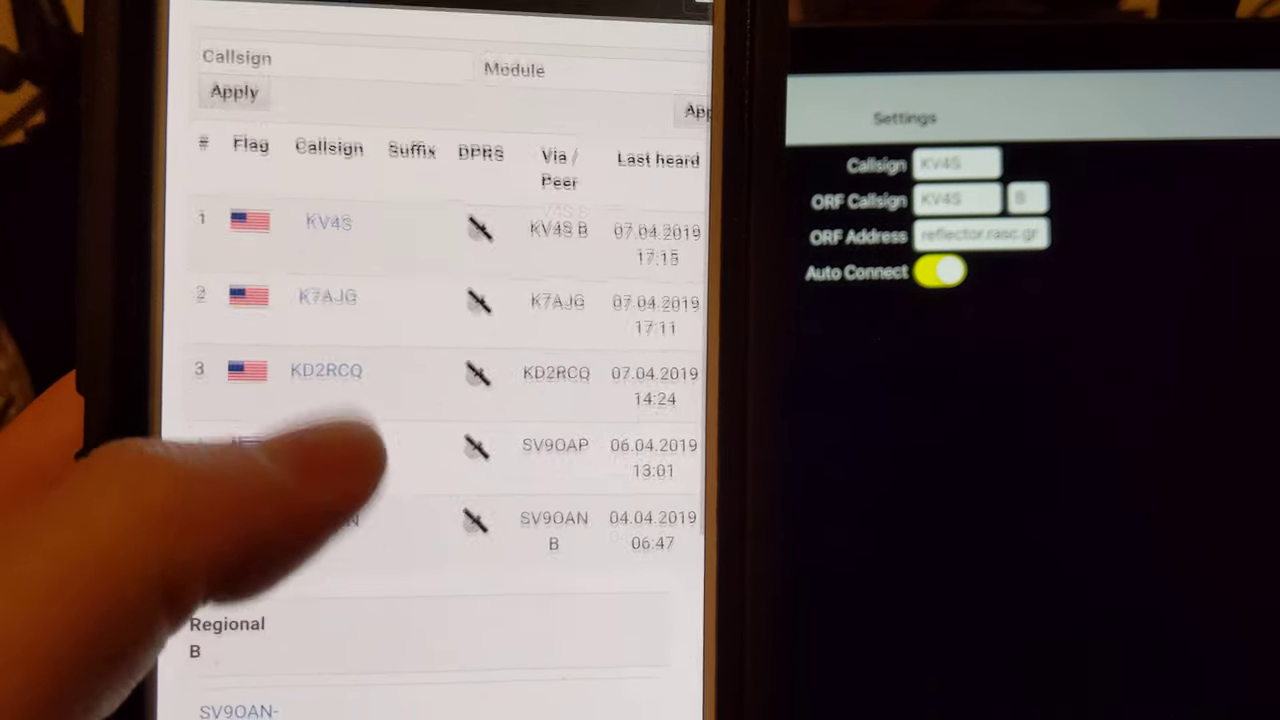
{"action": "scroll", "coordinate": [430, 400], "scroll_direction": "down", "scroll_amount": 3}
{"action": "scroll", "coordinate": [430, 400], "scroll_direction": "down", "scroll_amount": 1}
{"action": "scroll", "coordinate": [430, 400], "scroll_direction": "up", "scroll_amount": 1}
{"action": "scroll", "coordinate": [430, 400], "scroll_direction": "up", "scroll_amount": 3}
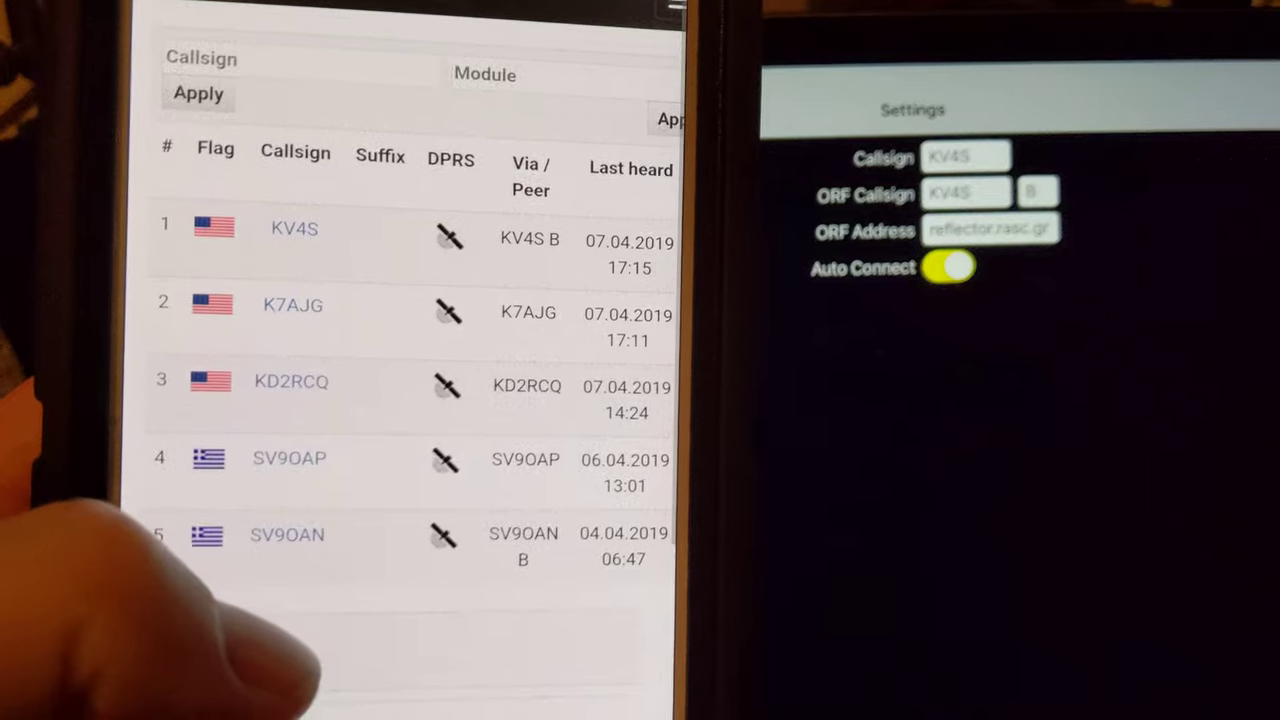